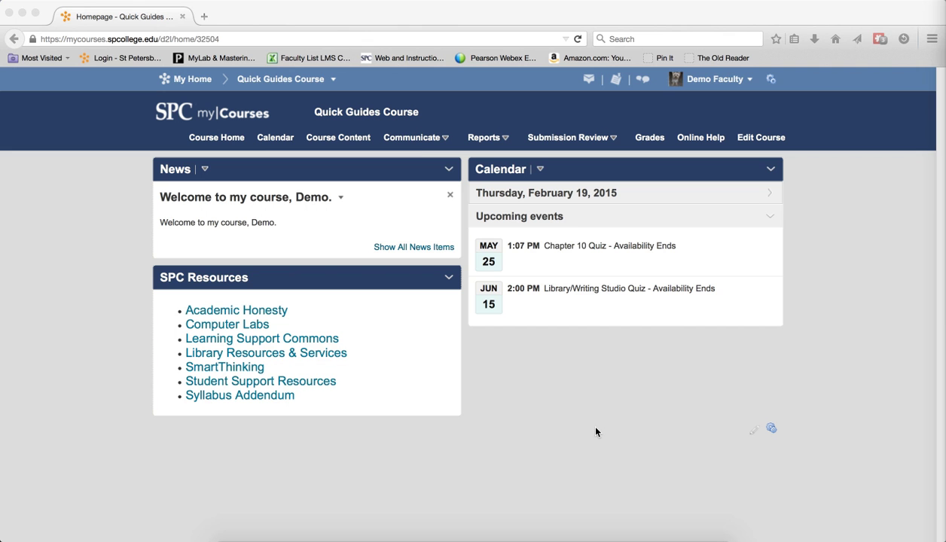
# Go to the course's Groups page under Communicate and start a new group category.
pyautogui.click(413, 140)
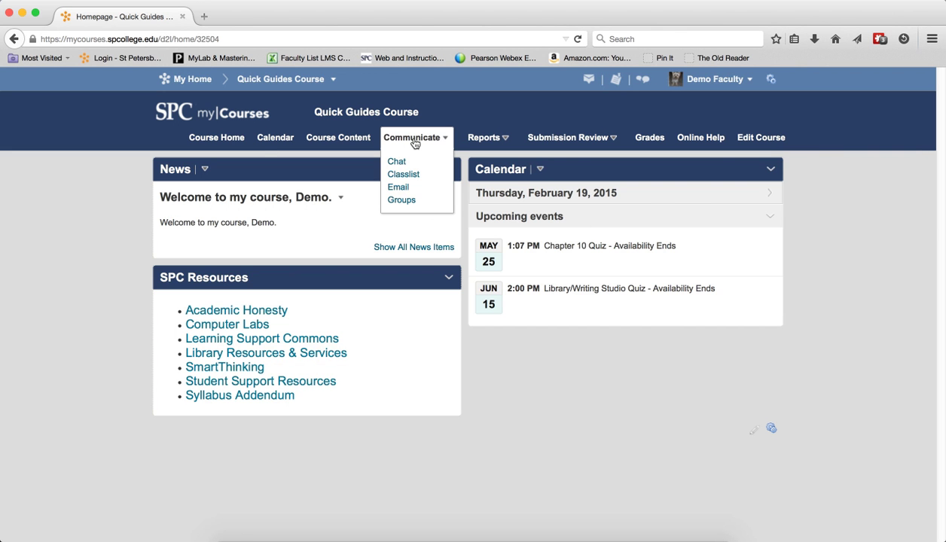
pyautogui.click(402, 201)
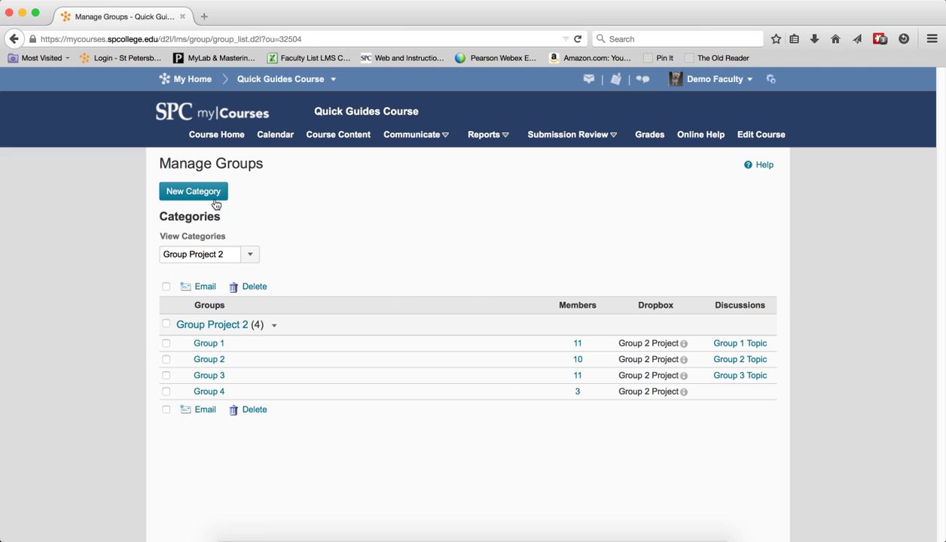
pyautogui.click(200, 197)
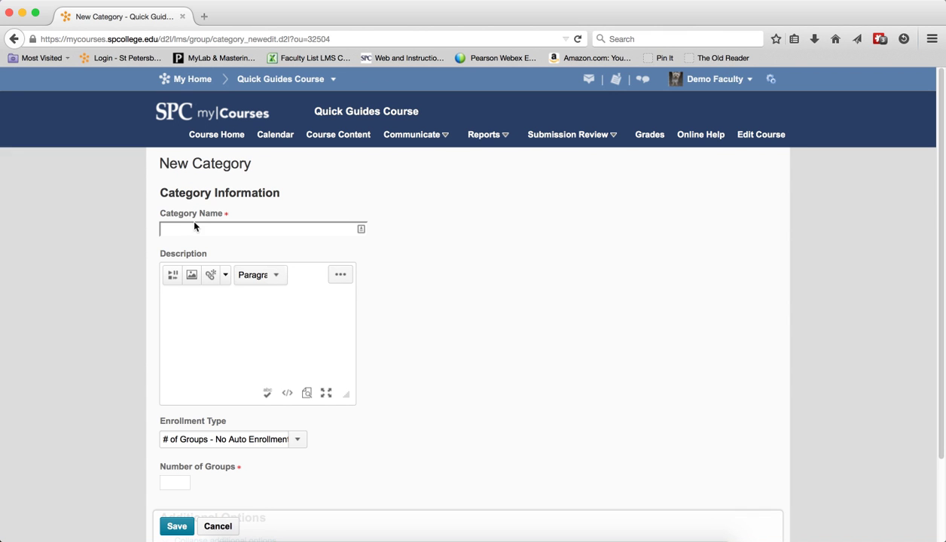
# Enter 'Research Topics' as the category name.
pyautogui.click(192, 229)
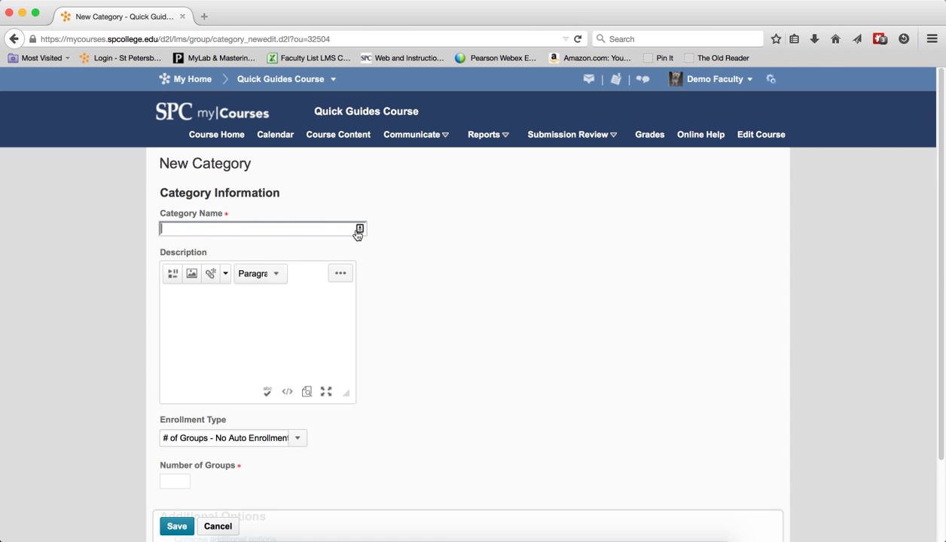
pyautogui.write('Red')
pyautogui.press('BackSpace')
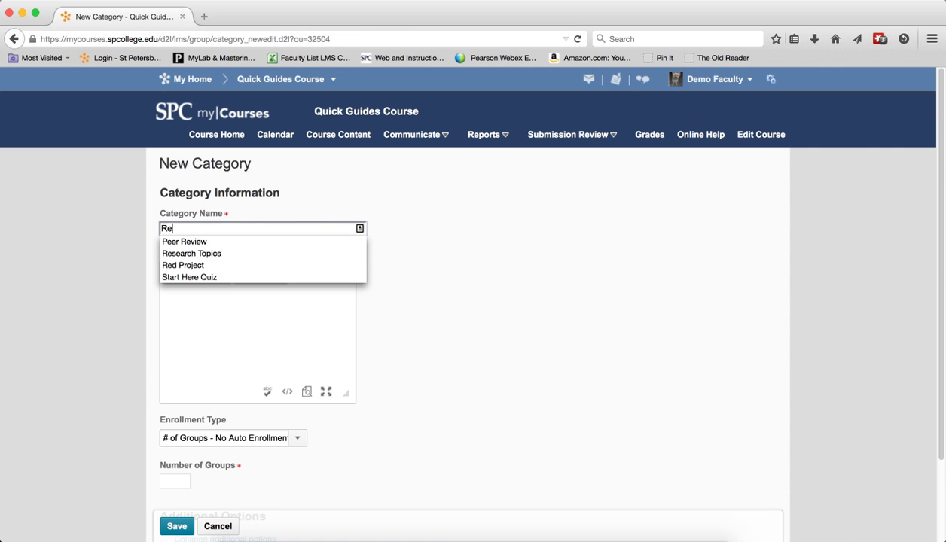
pyautogui.click(292, 253)
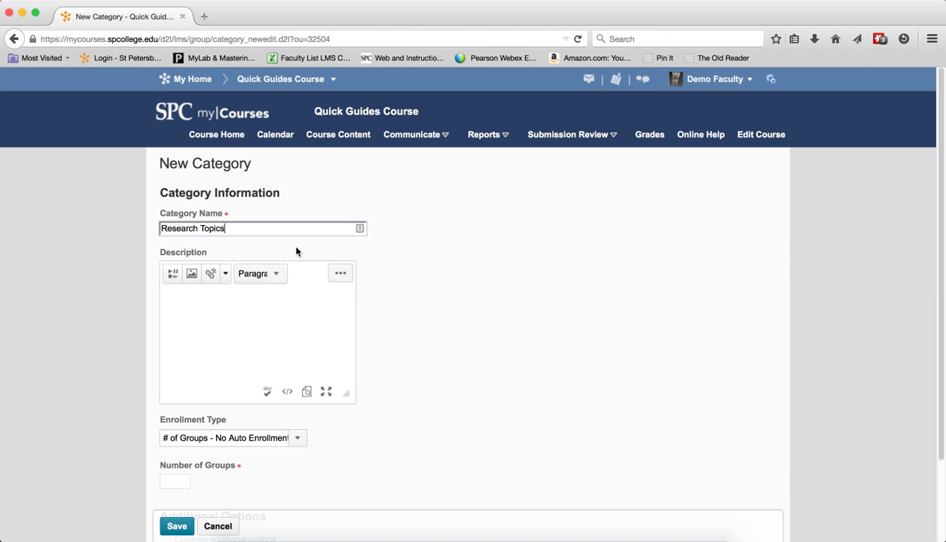
pyautogui.click(264, 291)
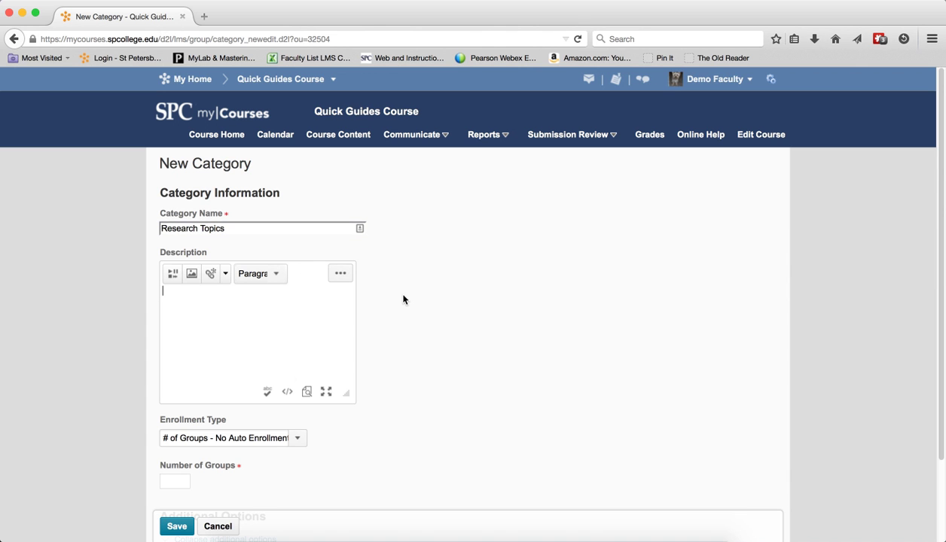
# Set the category's enrollment type to '# of Groups - Self Enrollment'.
pyautogui.scroll(-3, 439, 301)
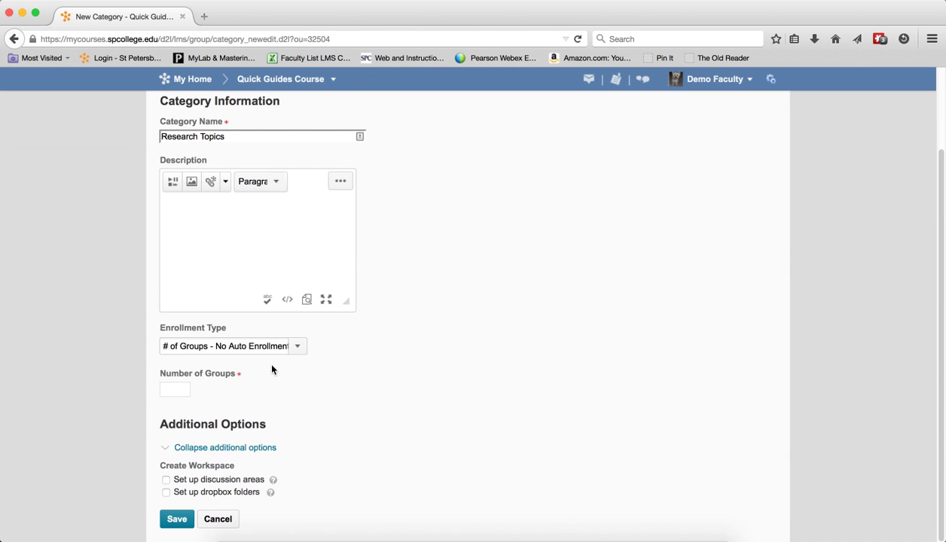
pyautogui.click(293, 348)
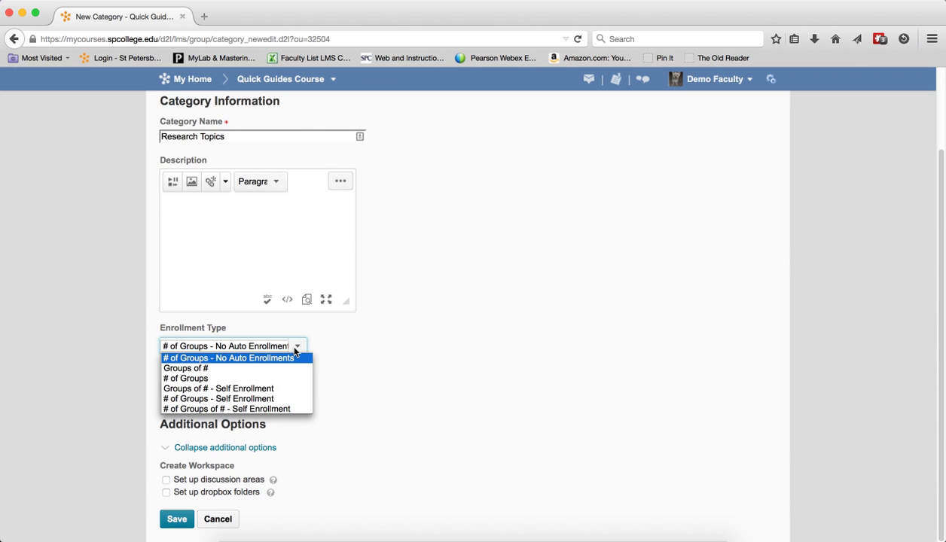
pyautogui.click(287, 389)
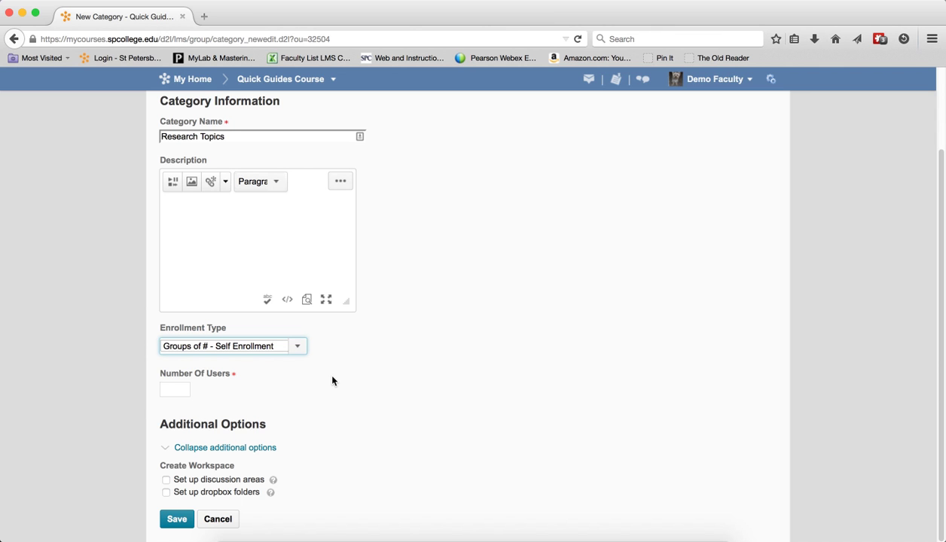
pyautogui.click(299, 346)
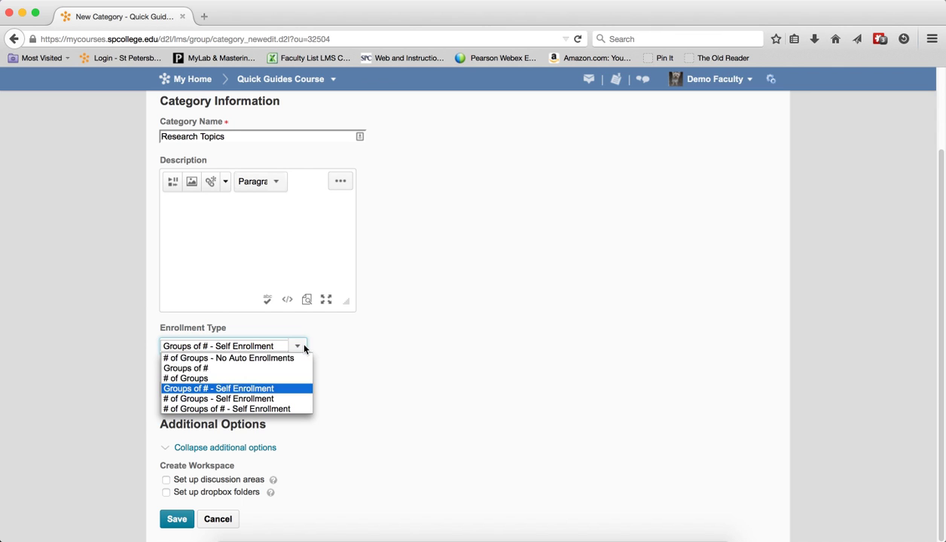
pyautogui.click(278, 400)
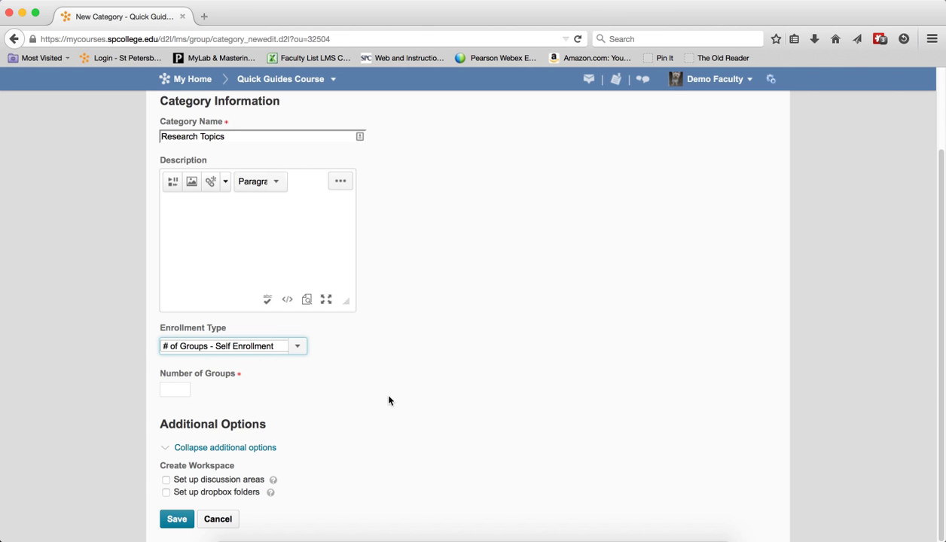
# Switch to '# of Groups of # - Self Enrollment' with 5 users and 6 groups, then save.
pyautogui.click(297, 347)
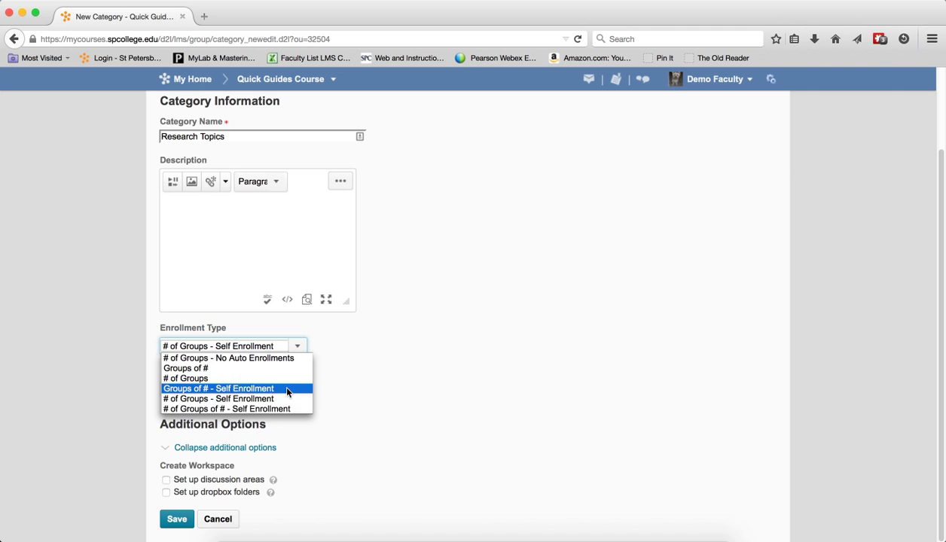
pyautogui.click(279, 409)
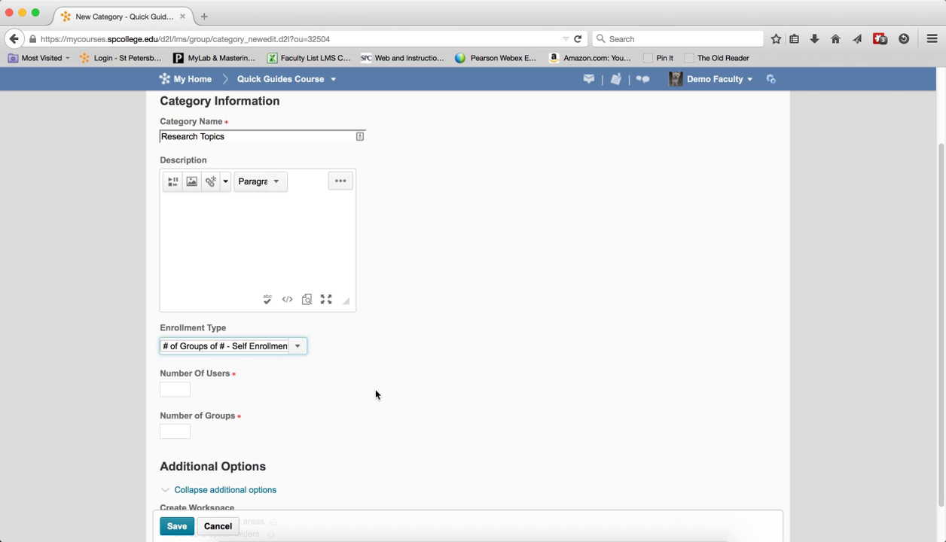
pyautogui.click(178, 389)
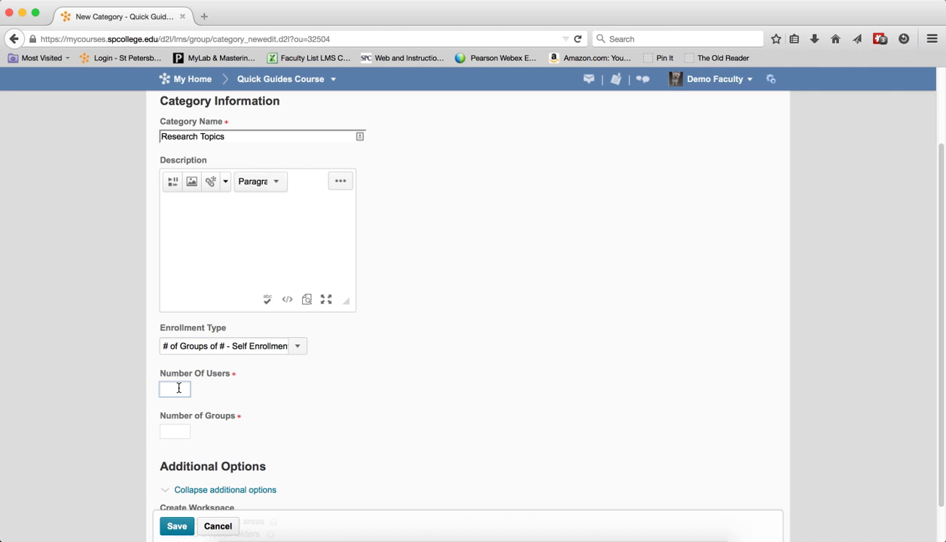
pyautogui.write('3')
pyautogui.click(293, 397)
pyautogui.click(185, 432)
pyautogui.write('6')
pyautogui.moveTo(176, 389); pyautogui.dragTo(159, 389)
pyautogui.write('5')
pyautogui.click(403, 390)
pyautogui.scroll(-2, 428, 394)
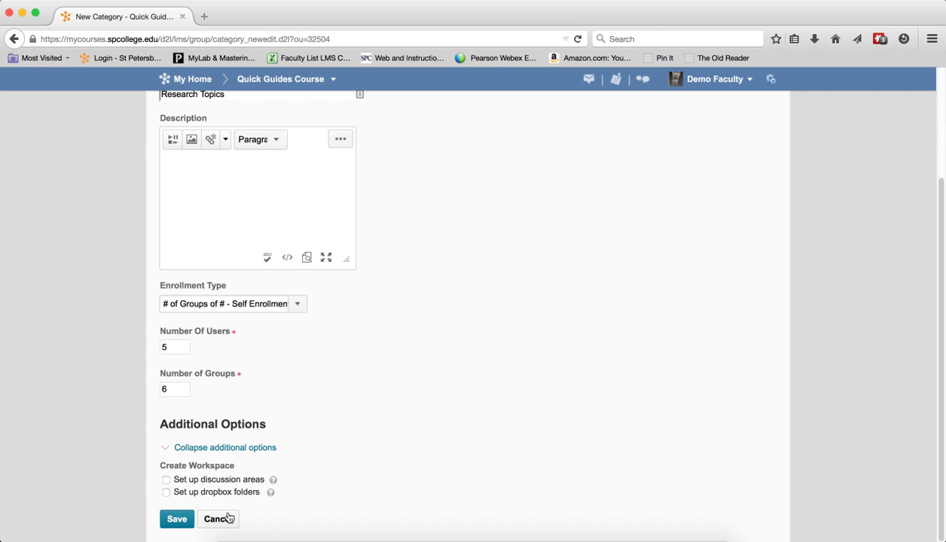
pyautogui.click(177, 519)
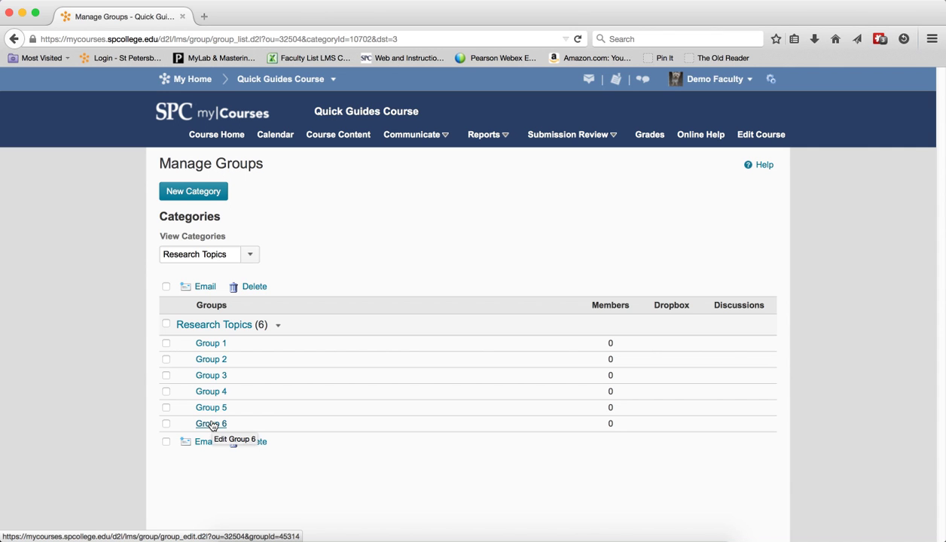
# Rename Group 1 to 'Oceans' and save it.
pyautogui.click(211, 345)
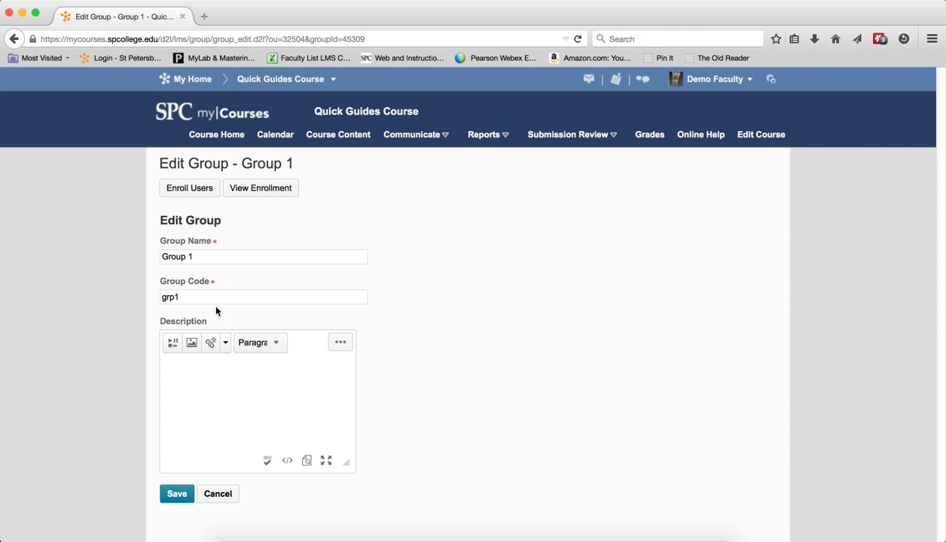
pyautogui.moveTo(205, 250); pyautogui.dragTo(116, 248)
pyautogui.write('O')
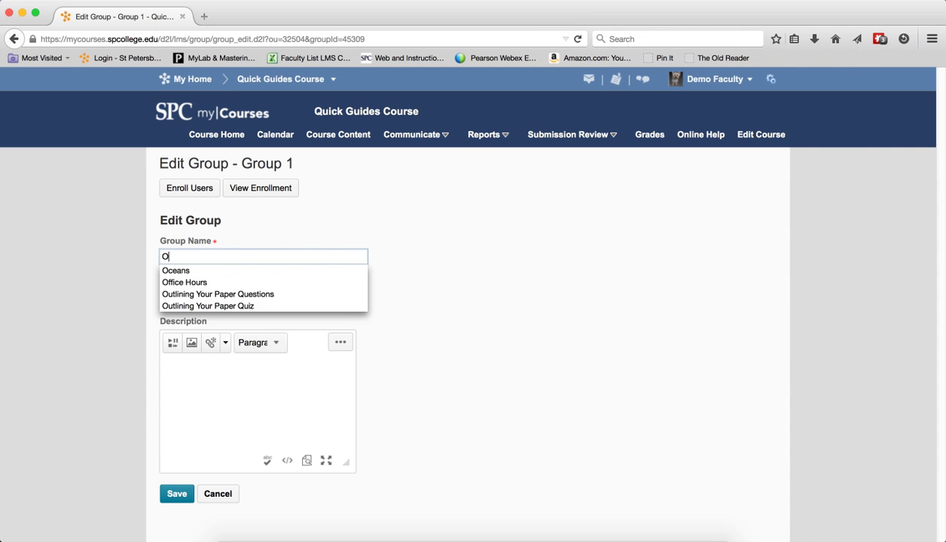
pyautogui.write('ceans')
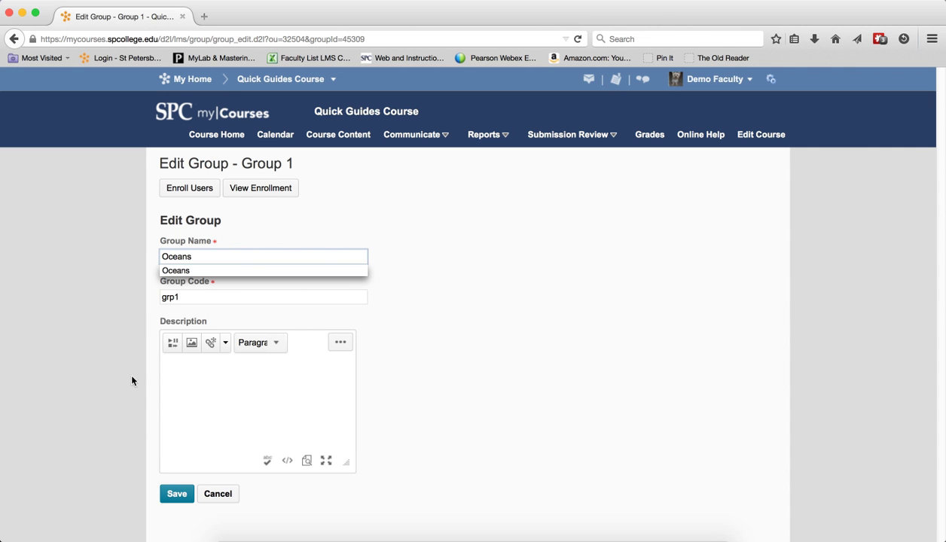
pyautogui.click(181, 493)
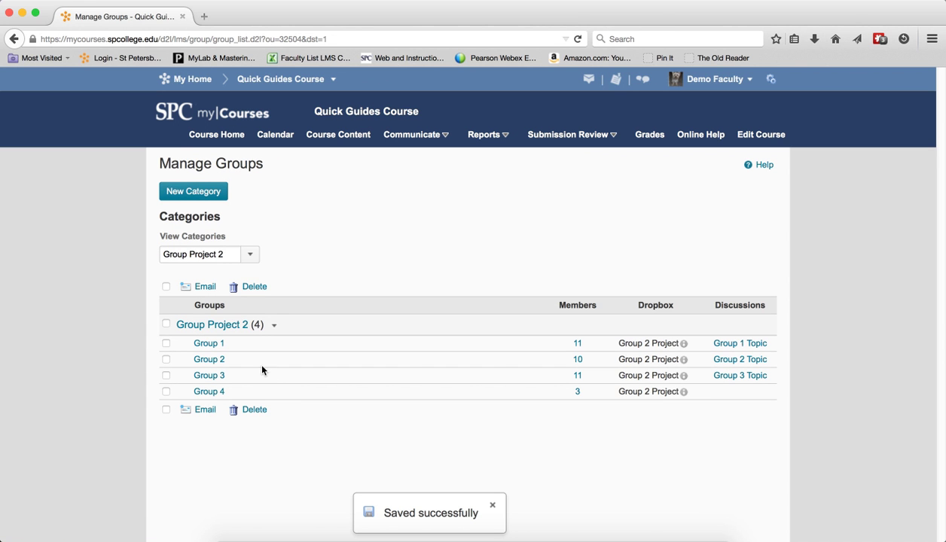
# Show the Research Topics groups, then rename Group 2 to 'Rain Forest' and save it.
pyautogui.click(245, 255)
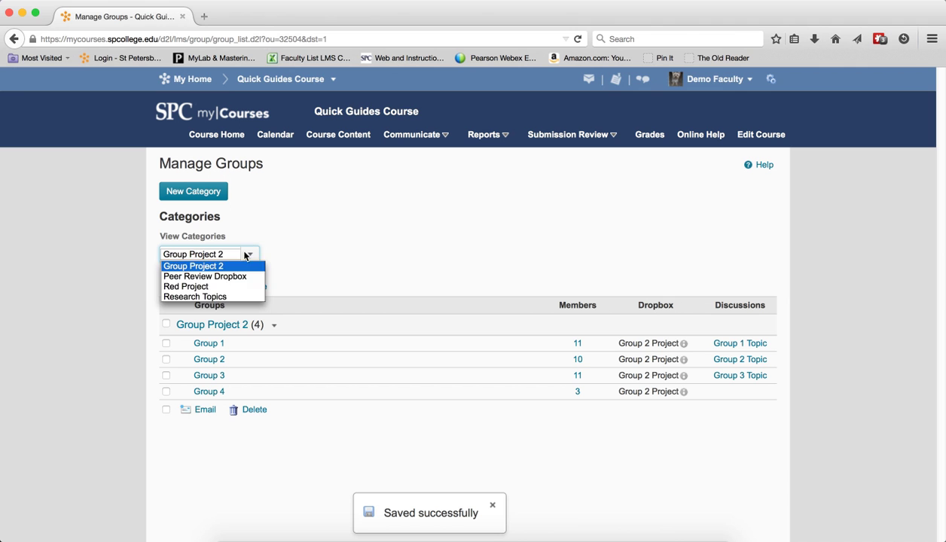
pyautogui.click(239, 297)
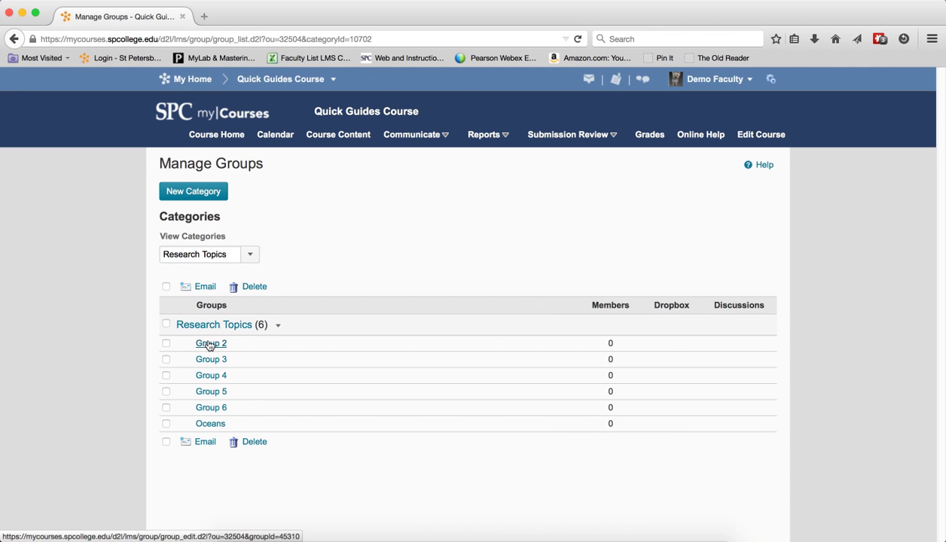
pyautogui.click(210, 344)
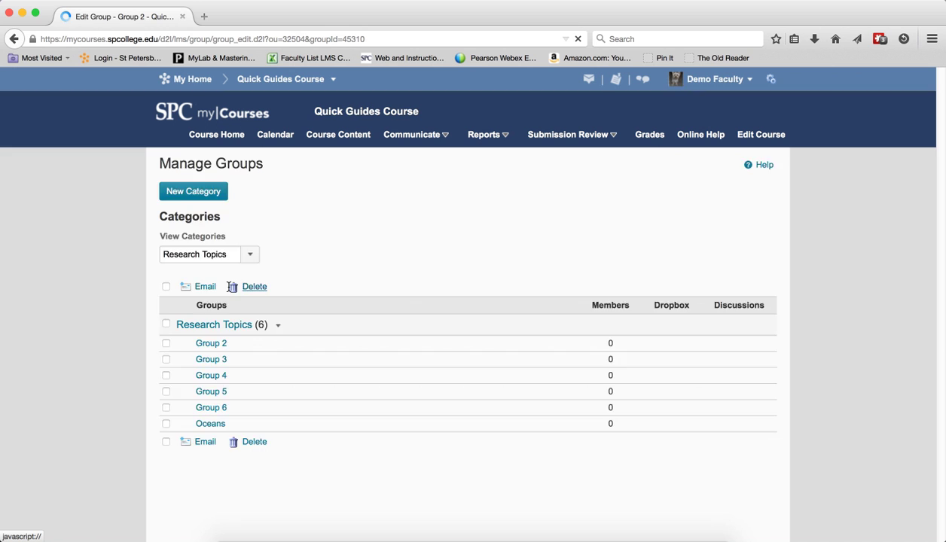
pyautogui.tripleClick(219, 263)
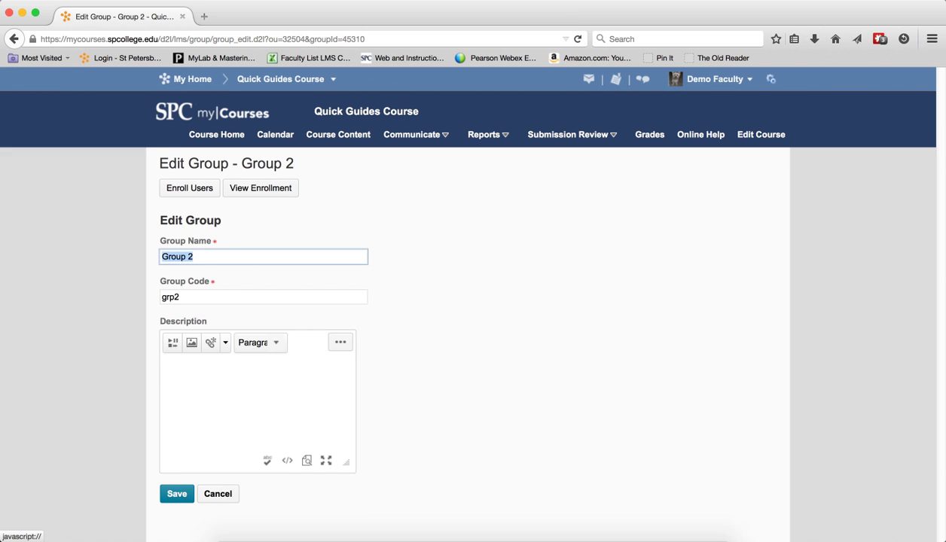
pyautogui.write('Rain Forest')
pyautogui.click(176, 494)
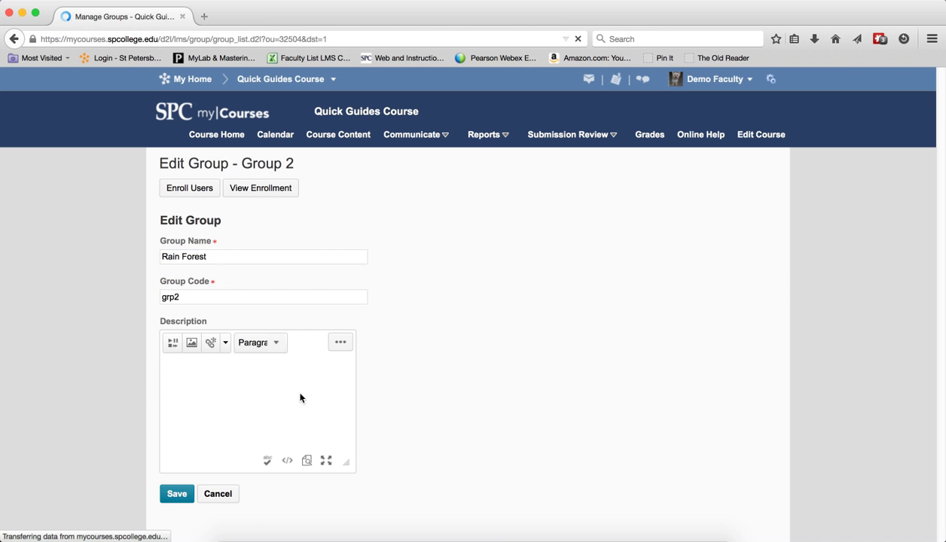